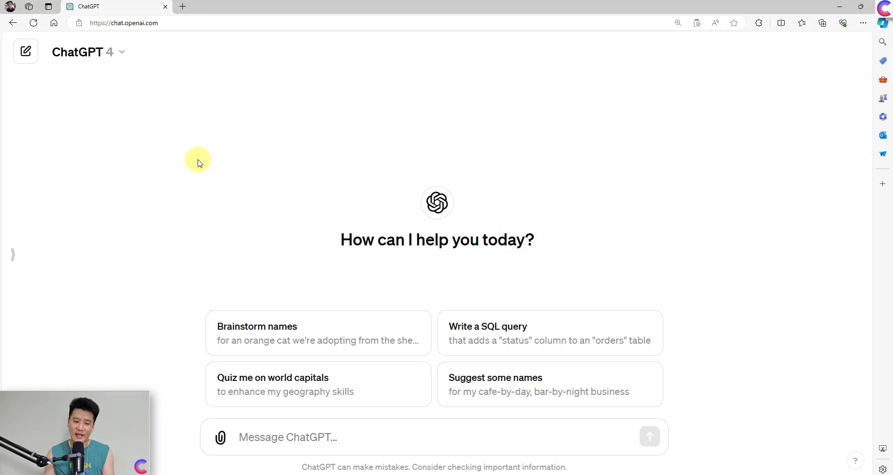
Send a Thai message introducing the daily YouTube channel "TheCITIZEN", covering Microsoft 365, Power Platform, Copilot in Office 365 apps, Windows and Edge, and other technologies
left_click(280, 436)
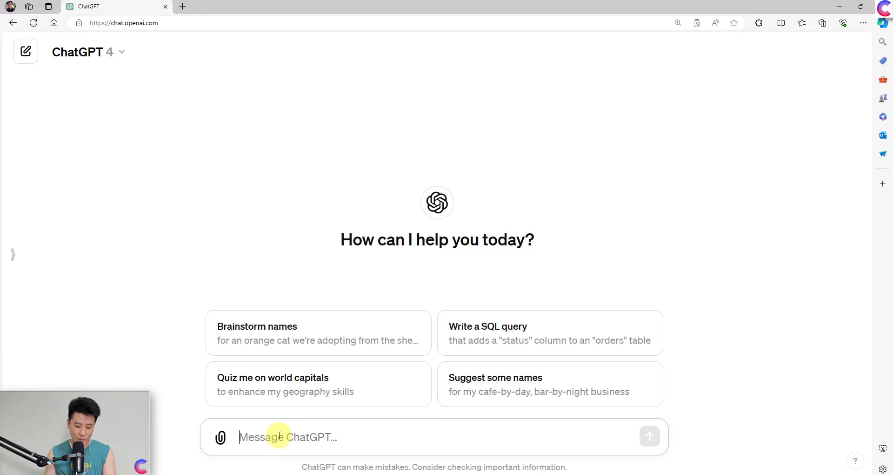
type("ฉันมีช่อง YouTube ชื่อ \"TheCITIZEN\" ซึ่งอัปโหลดเนื้อหาใหม่ทุกวัน โดยมุ่งเน้นการพูดคุยเกี่ยวกับ Microsoft 365, Power Platform, Copilot และเทคโนโลยีที่เกี่ยวข้อง รวมถึงวิดีโอที่แสดงการใช้ Copilot ในแอปพลิเคชัน Office 365 เช่น Word, PowerPoint, Outlook, Excel, Windows และ Edge Browser นอกจากนี้ยังสำรวจแอปพลิเคชันและเทคโนโลยีอื่นๆ ด้วย")
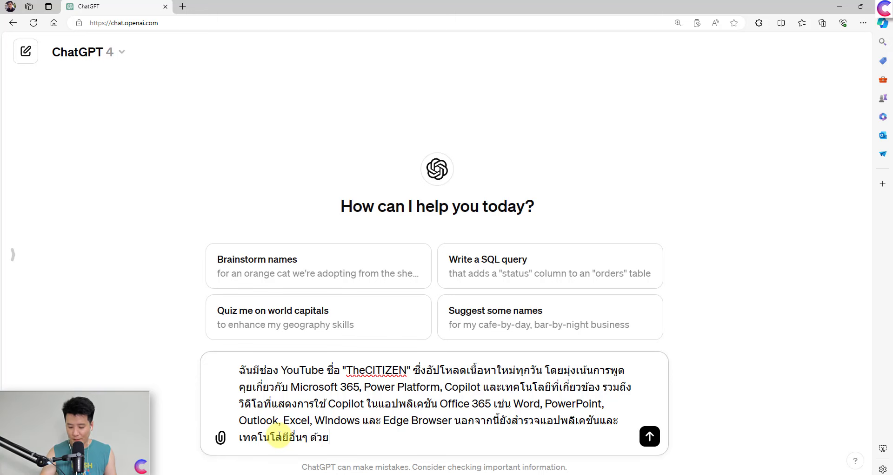
key("Return")
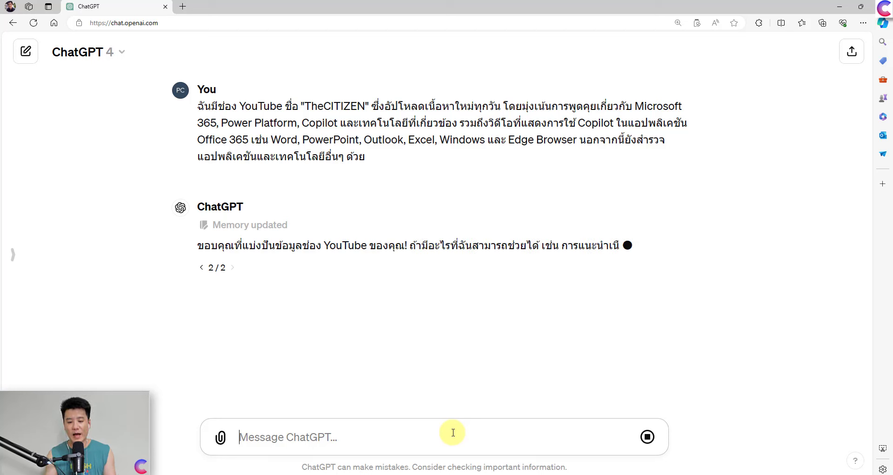
mouse_move(255, 232)
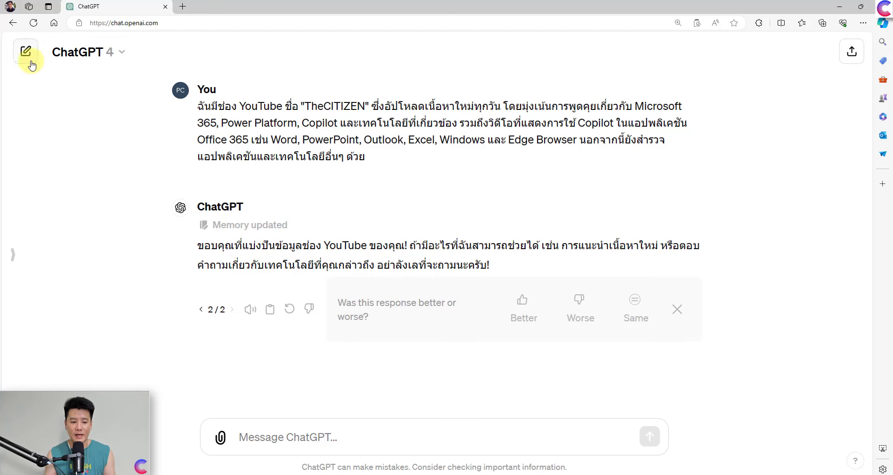
Start a new chat and ask "ผมมี content เกี่ยวกับพวกกลุ่ม Google ไหม"
left_click(29, 51)
left_click(359, 436)
type("ผมมี")
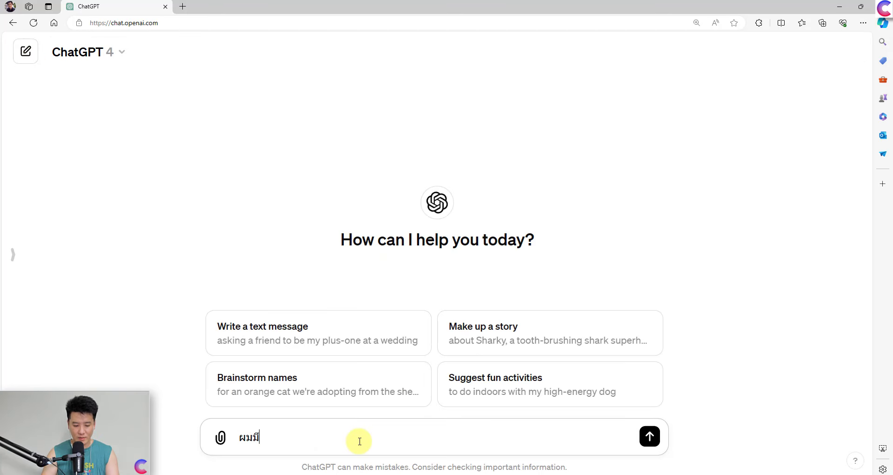
type(" con")
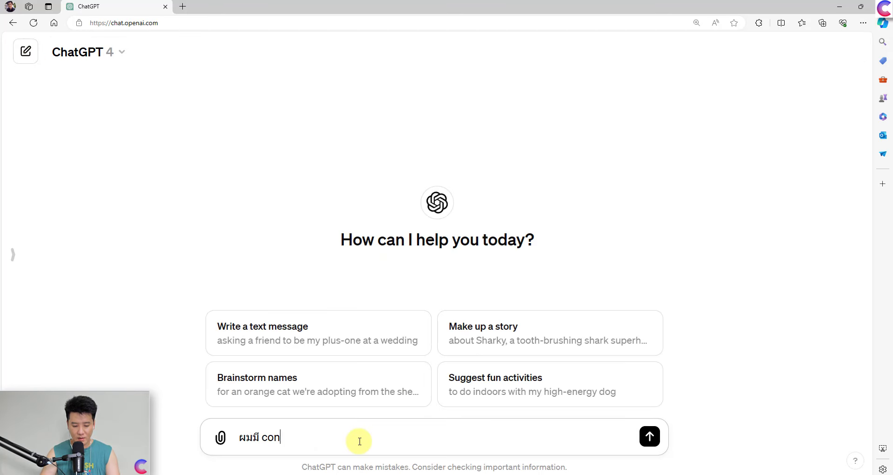
type("tent เ")
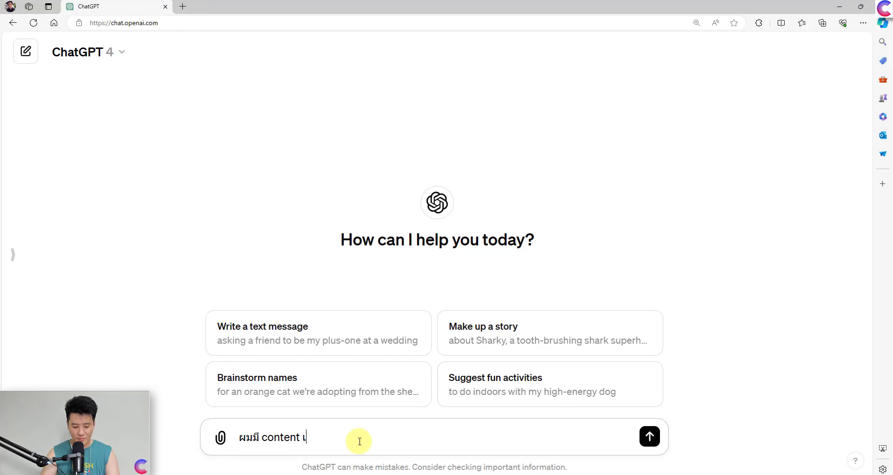
type("กี่ยวกับพว")
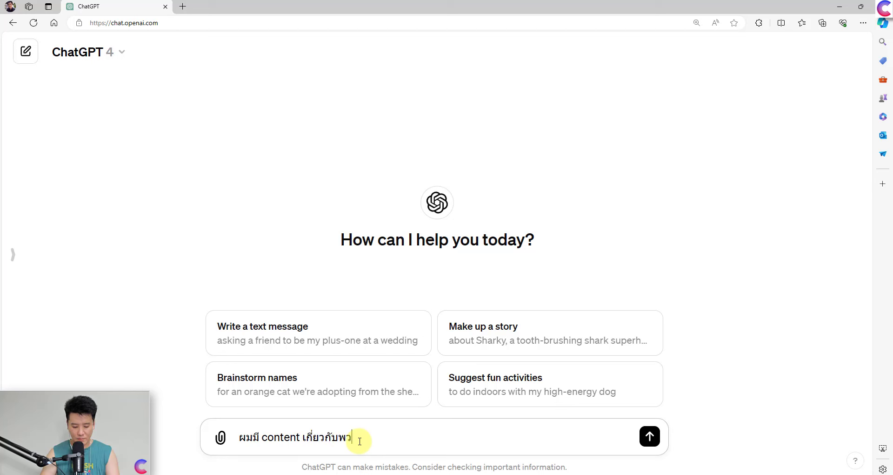
type("กเขา")
key("BackSpace")
key("BackSpace")
key("BackSpace")
type("กุล")
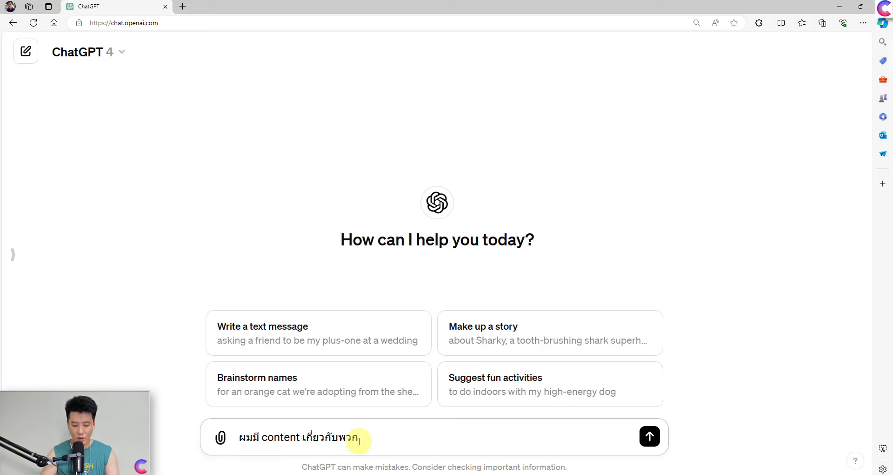
type("่ม Google ไหม")
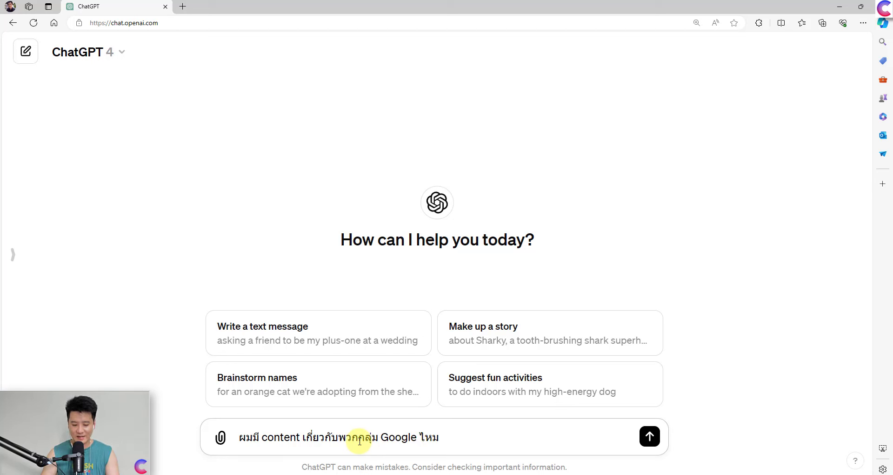
key("Return")
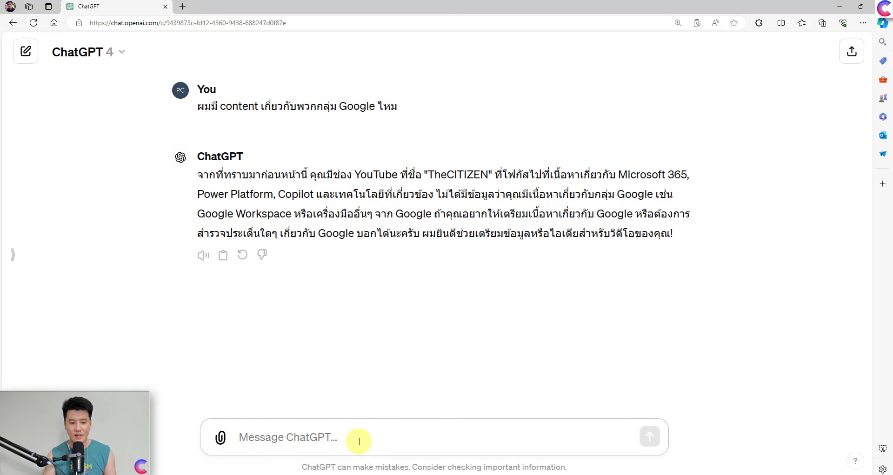
Start a new chat and send the standing instruction "ผมต้องการให้คุณตอบเป็นรูปแบบตารางเสมอ", then highlight the reply's wording about the format
left_click(26, 52)
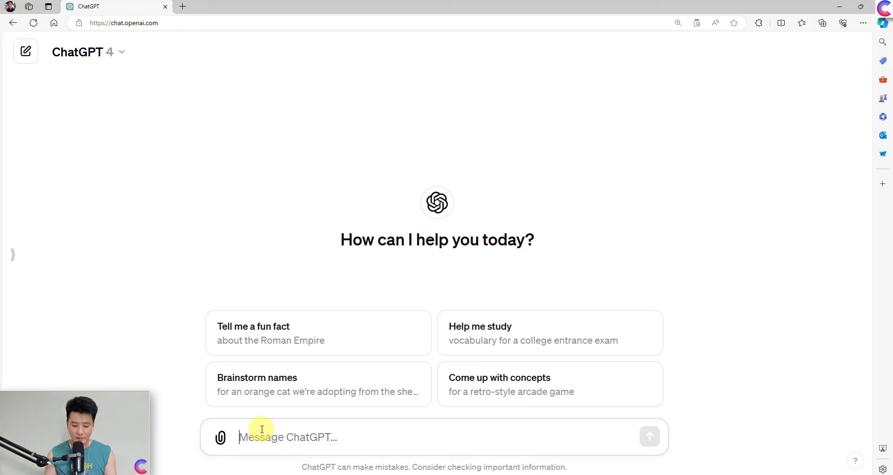
type("ผมชื่อ")
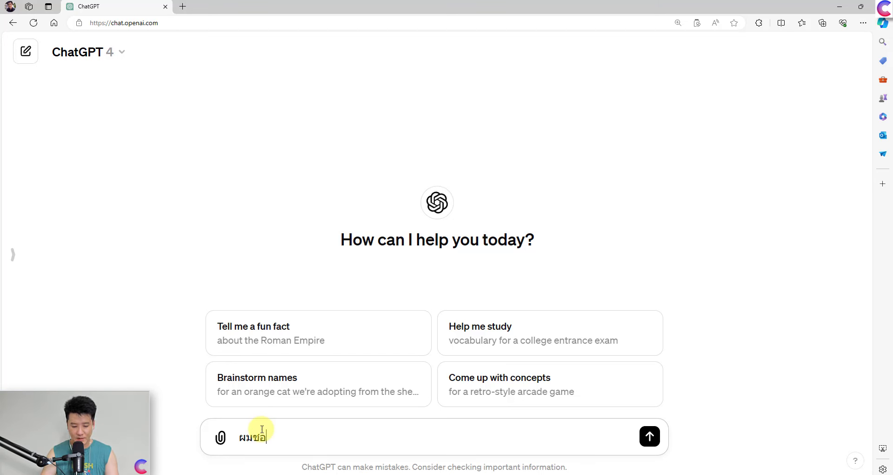
type("บ")
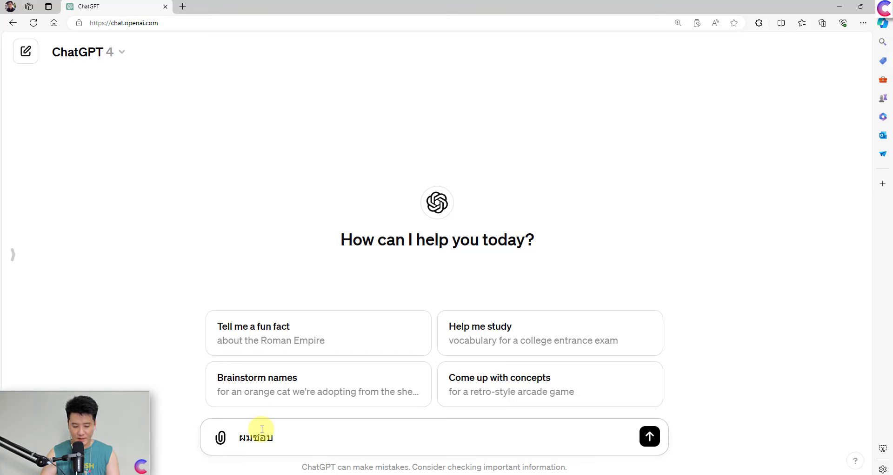
key("BackSpace")
key("BackSpace")
key("BackSpace")
type("ต้อง")
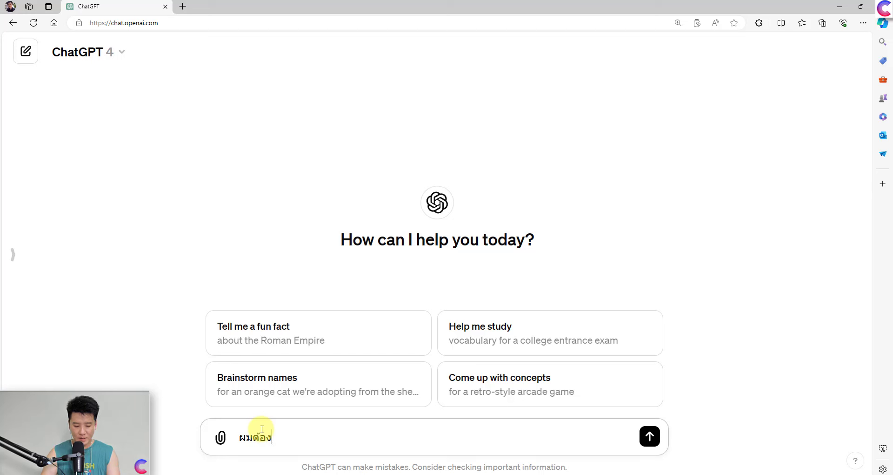
type("การให้คุณตอบเ")
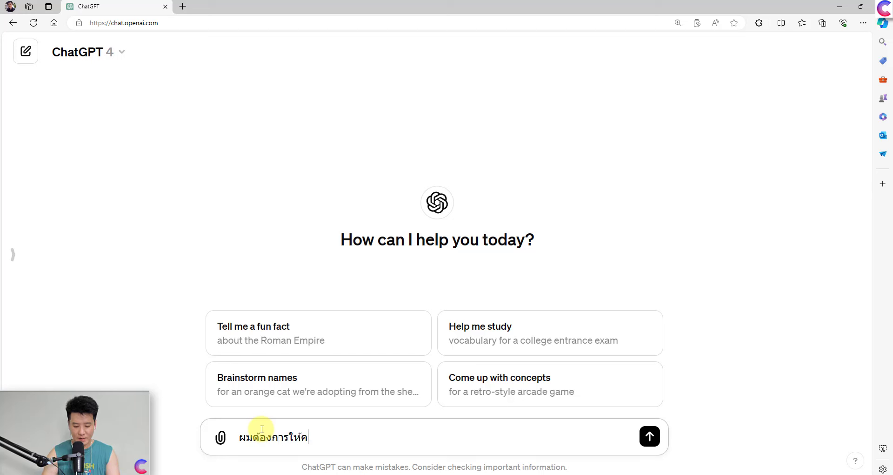
type("ป็")
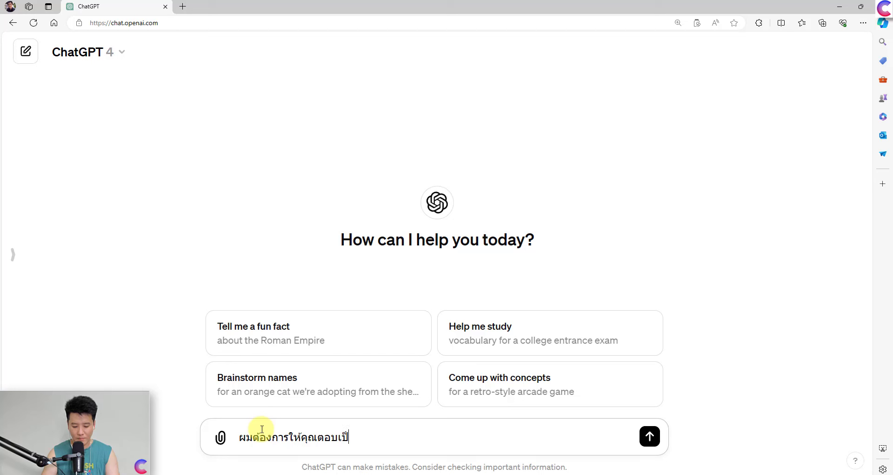
type("นรูป")
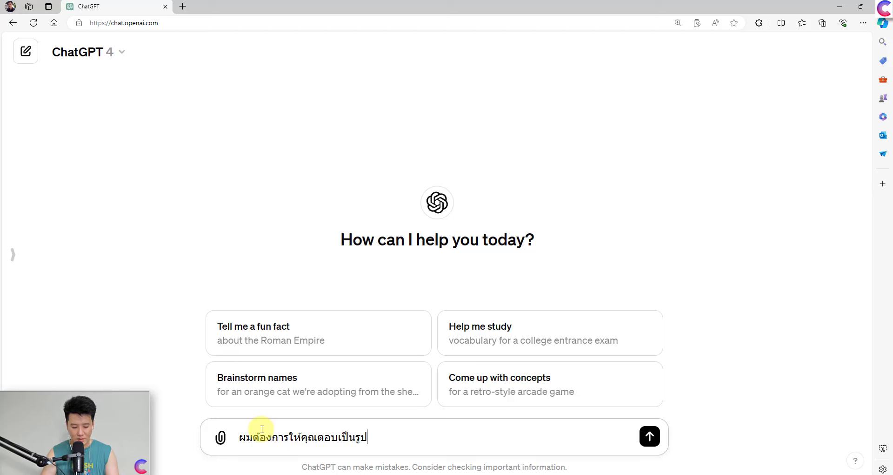
type("แบบตาราง")
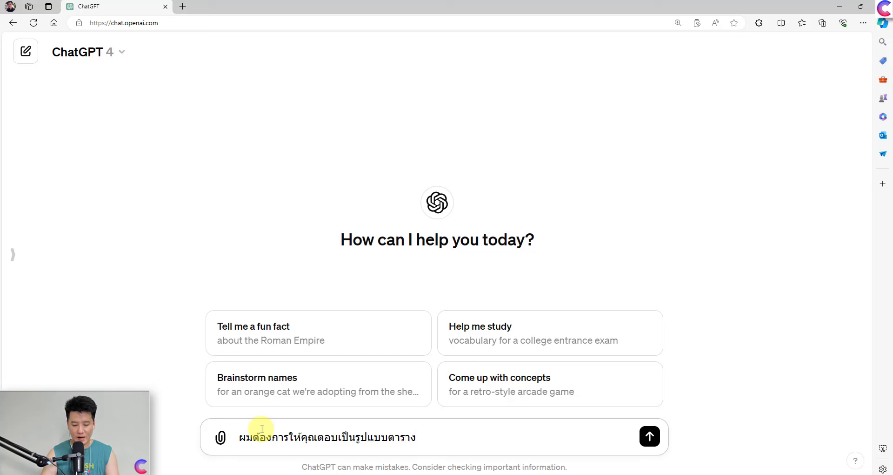
type("เสมอ")
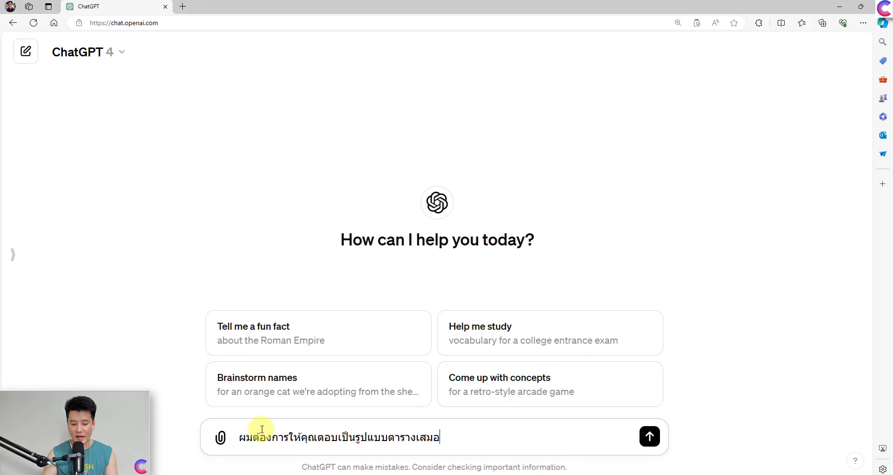
key("Return")
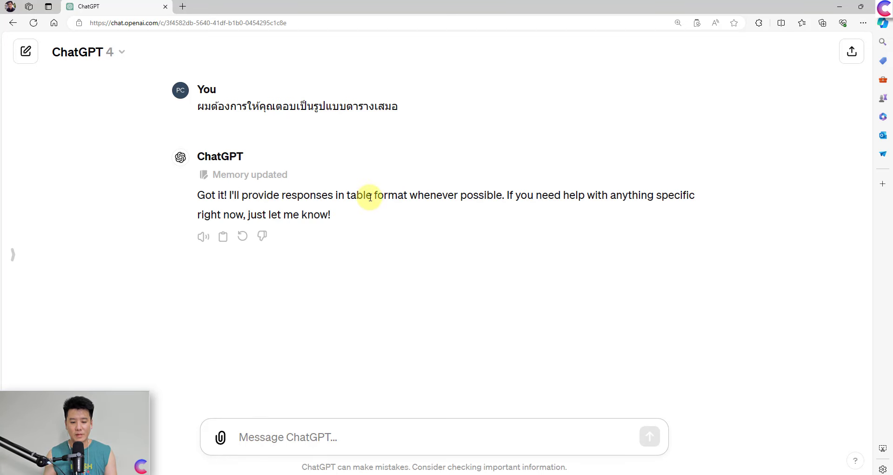
left_click_drag(376, 197, 503, 200)
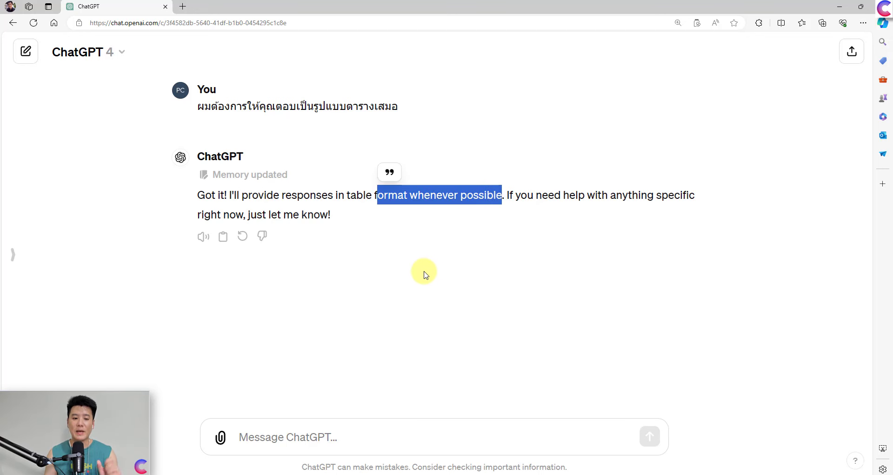
Start a new chat and ask "อะไรคือ KPI และขอตัวอย่าง"
left_click(26, 54)
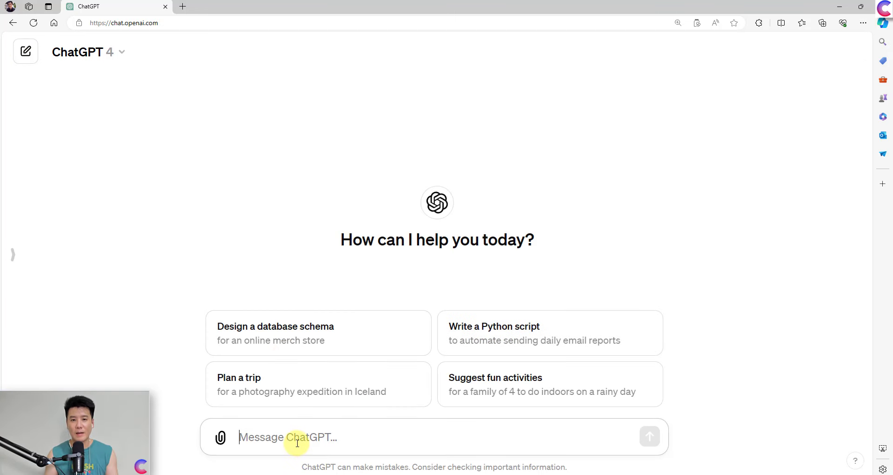
type("อะ")
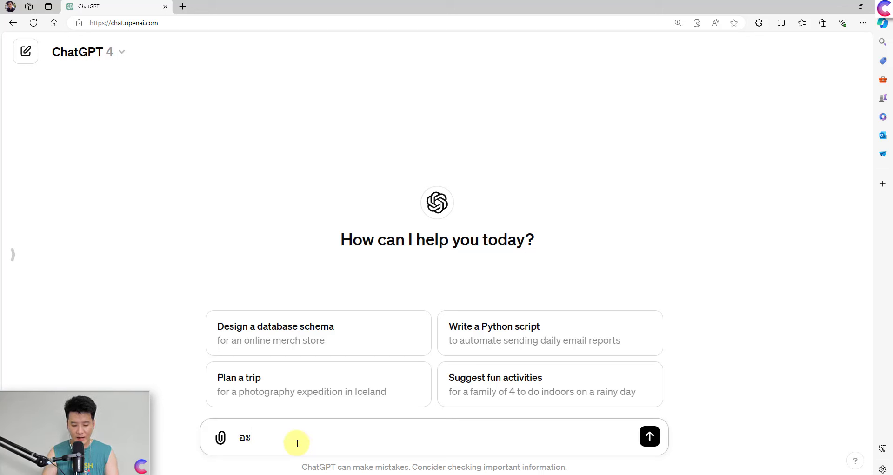
type("ไรคือ ")
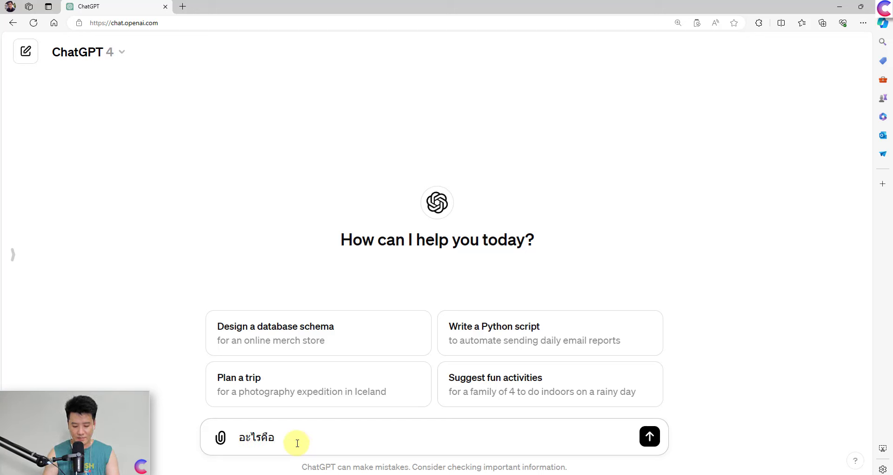
type("KPI และขอ")
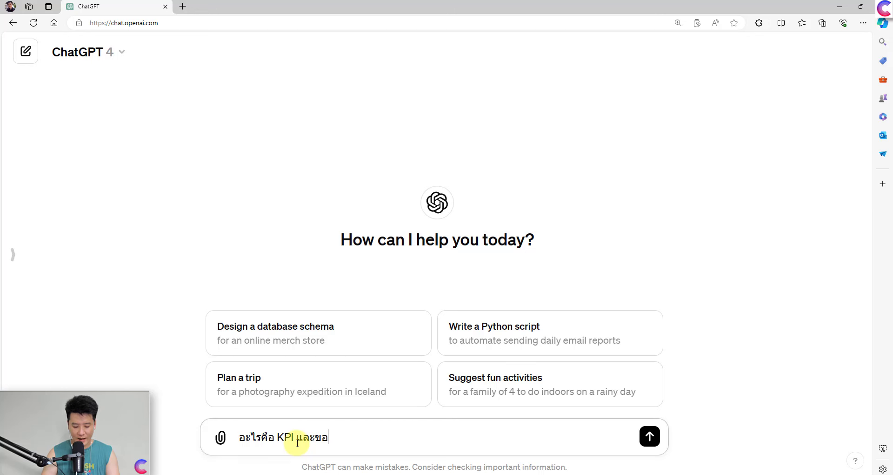
type("ตัวอย่าง")
key("Return")
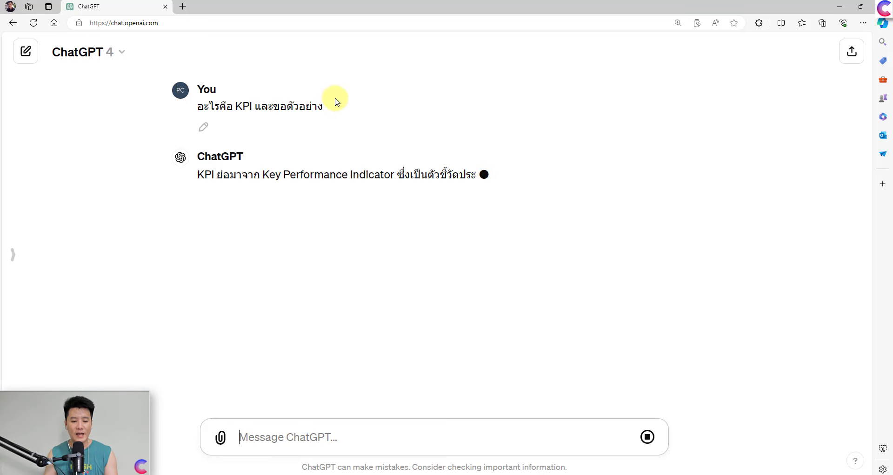
Copy the KPI question and send it in the separate ChatGPT 3.5 window
left_click_drag(331, 103, 199, 114)
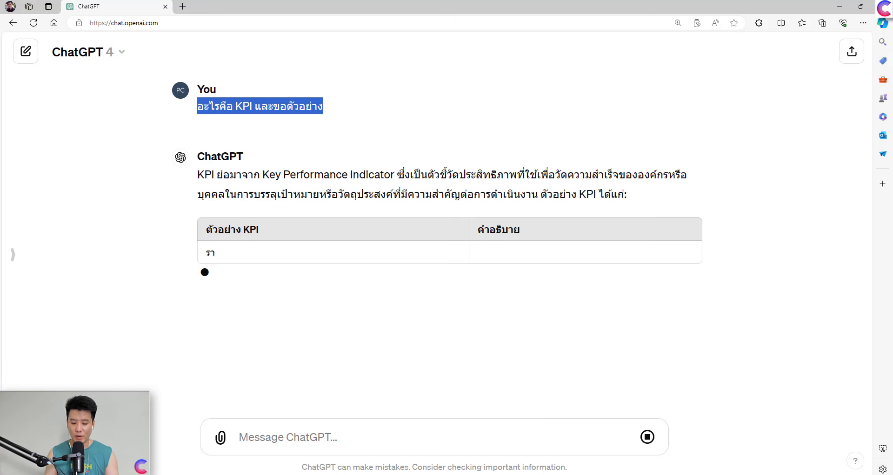
mouse_move(465, 473)
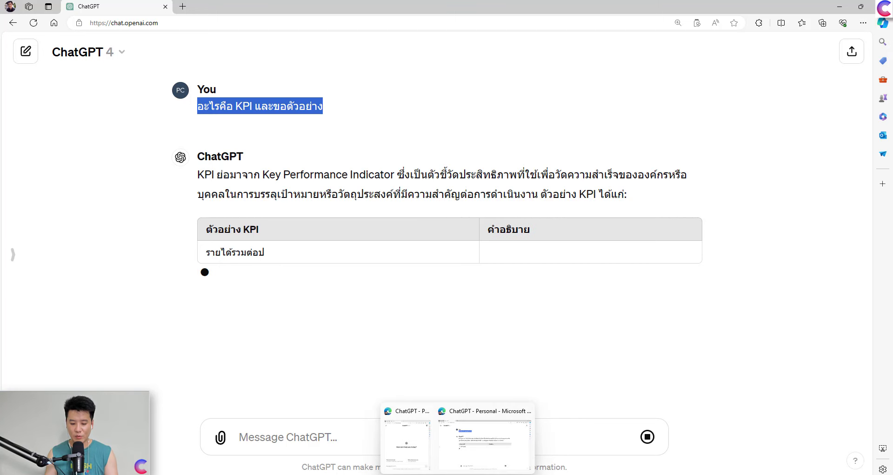
left_click(406, 441)
left_click(264, 424)
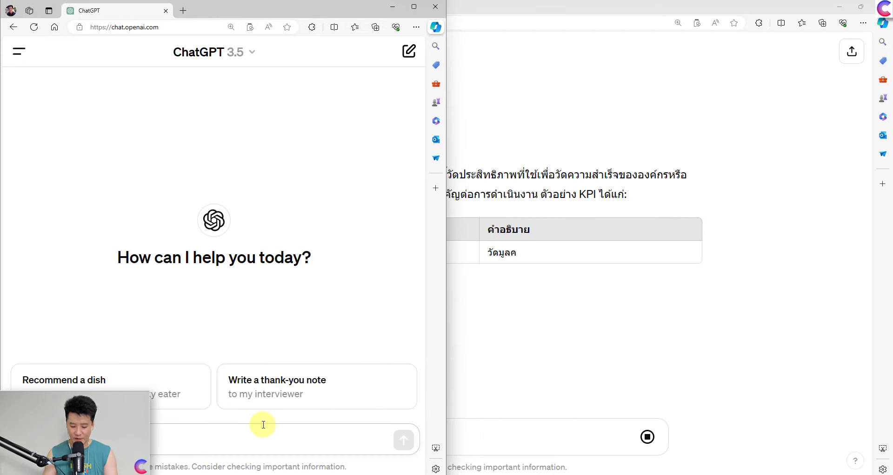
key("ctrl+v")
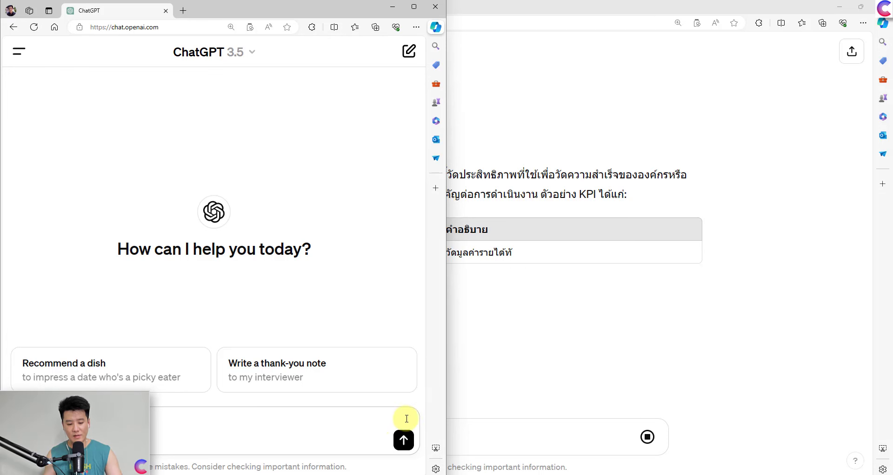
left_click(404, 438)
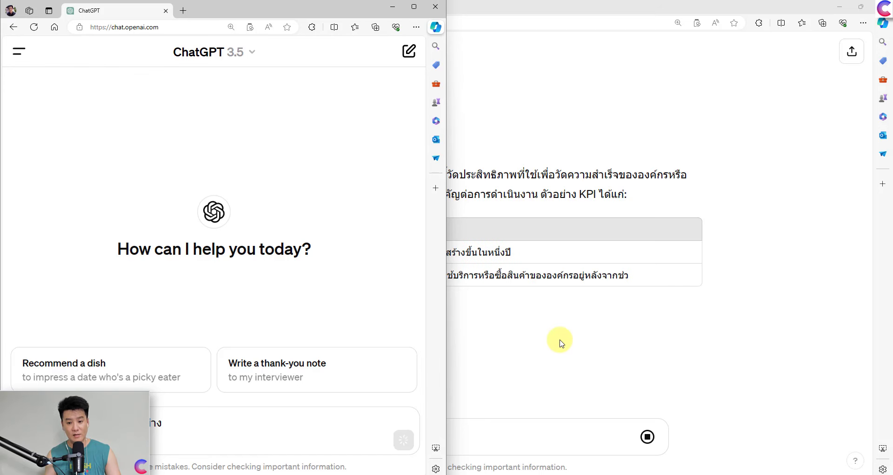
Switch between the ChatGPT 3.5 and ChatGPT 4 windows to compare how each answers the KPI question
left_click(559, 343)
mouse_move(544, 474)
mouse_move(458, 474)
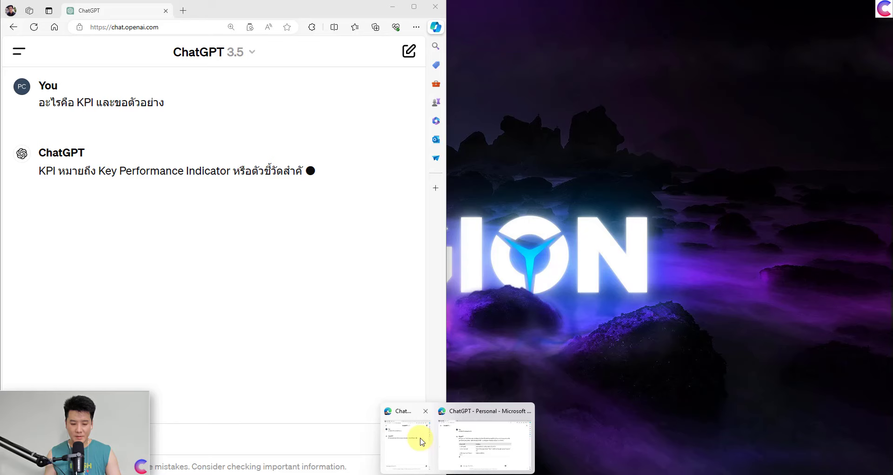
left_click(412, 440)
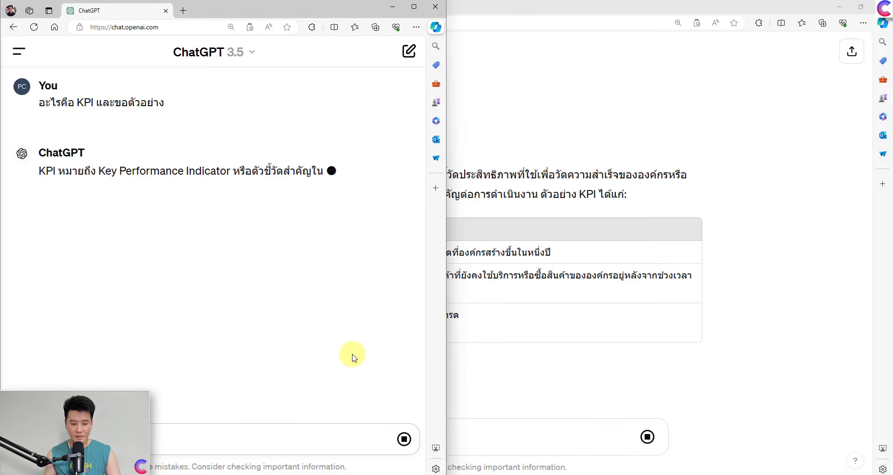
left_click(558, 403)
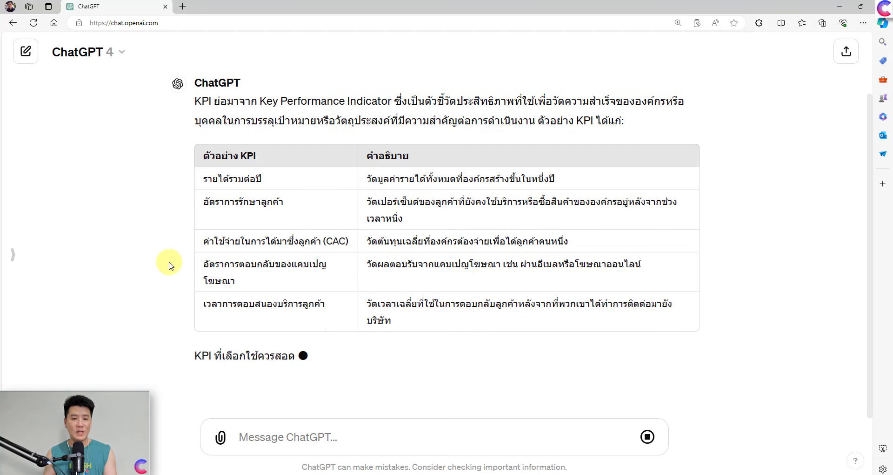
Open the list of stored memories from the personalization settings
scroll(267, 365, "up", 2)
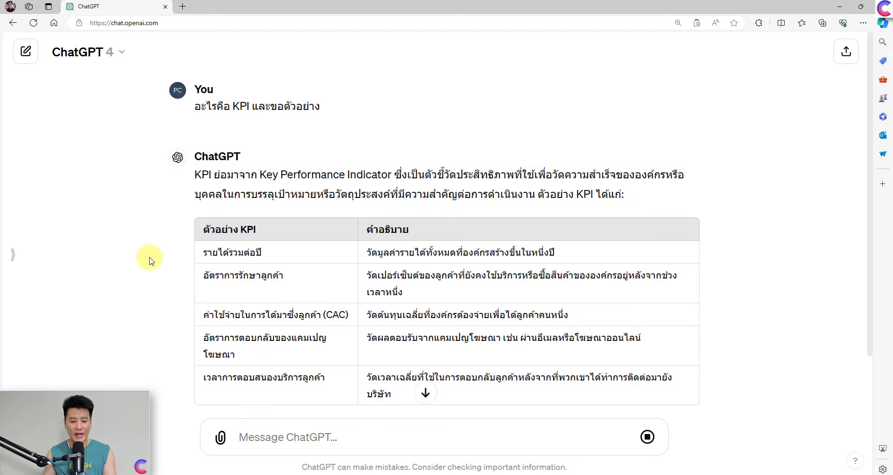
left_click(14, 257)
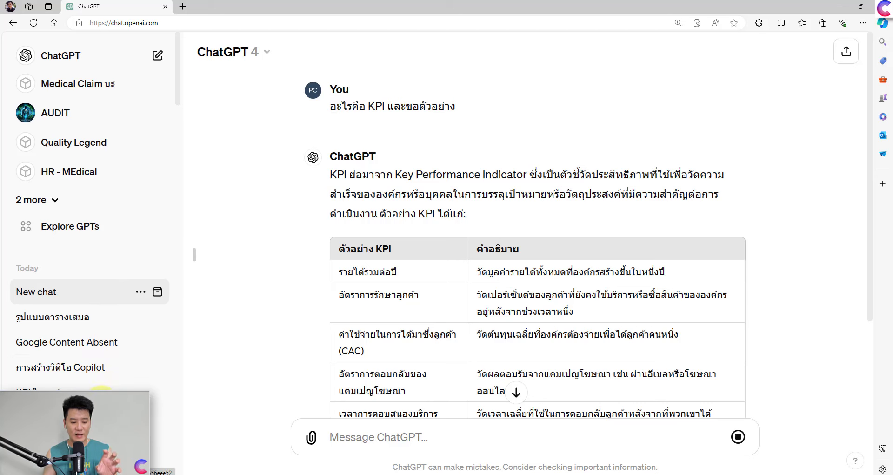
left_click(93, 450)
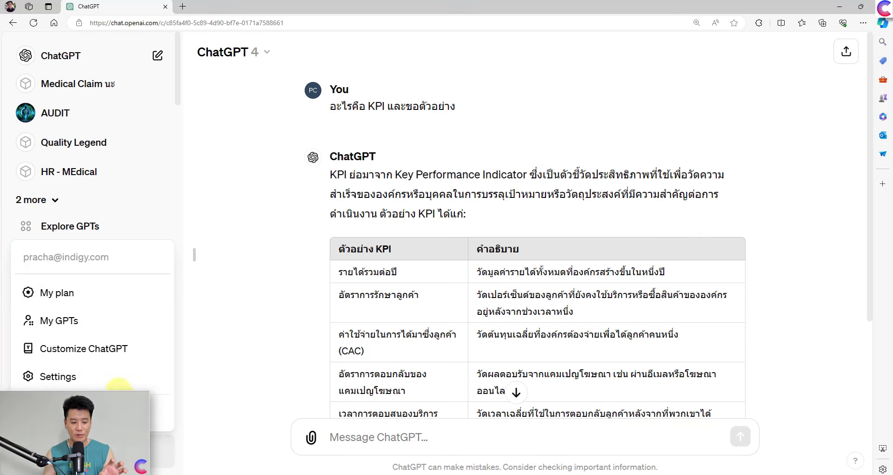
left_click(98, 380)
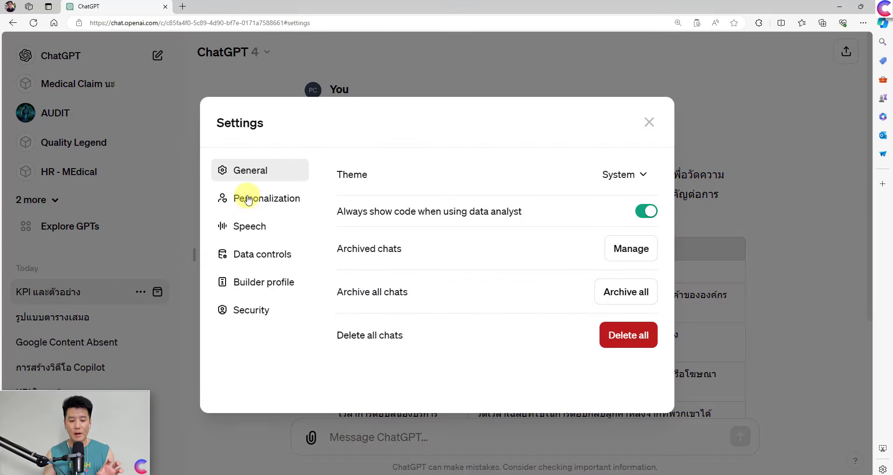
left_click(244, 198)
left_click(373, 354)
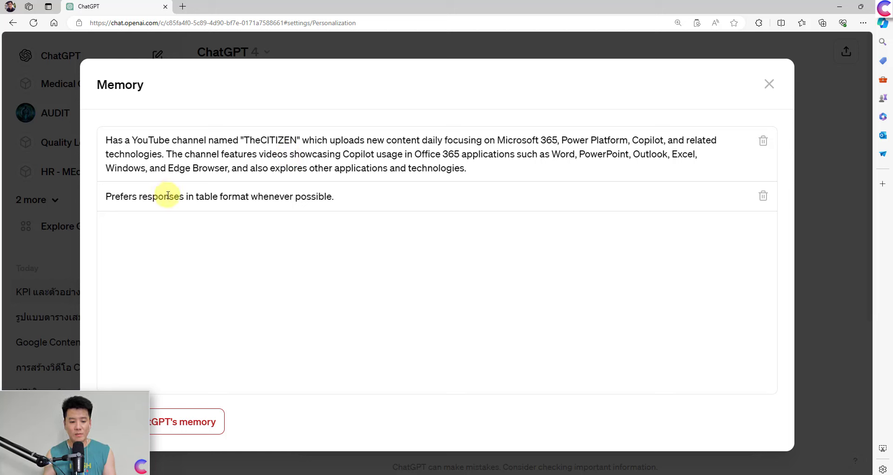
Delete the memory "Prefers responses in table format whenever possible." and close the settings
left_click_drag(106, 196, 339, 203)
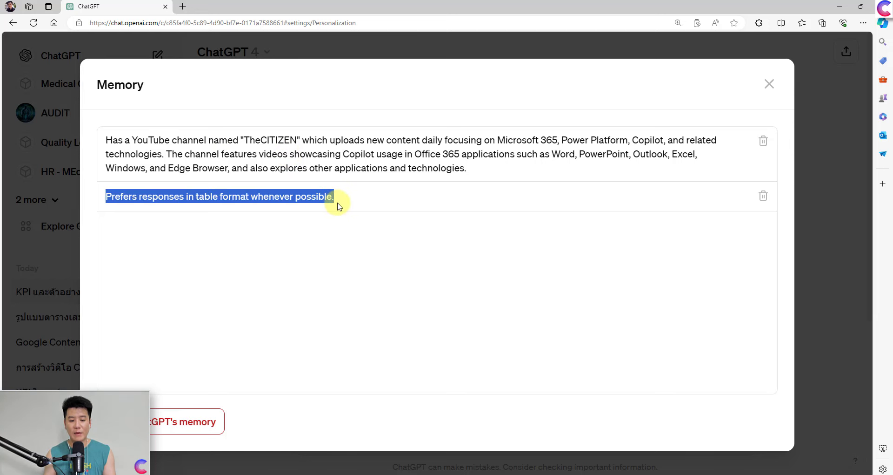
left_click(762, 198)
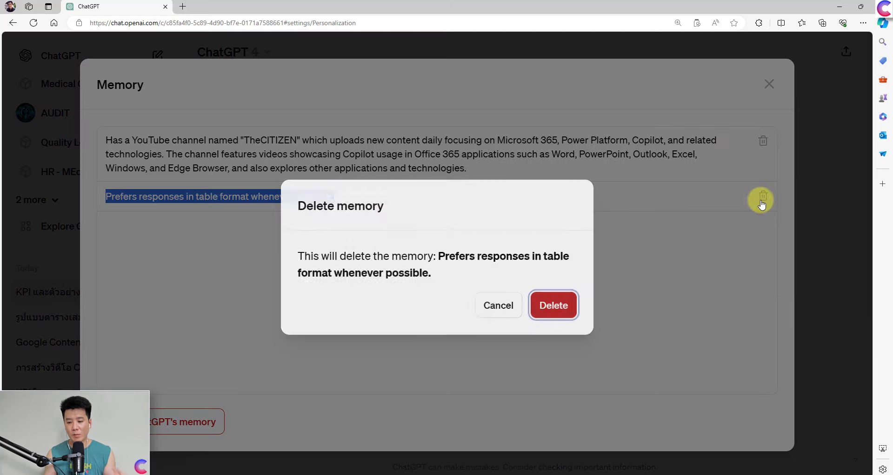
left_click(551, 304)
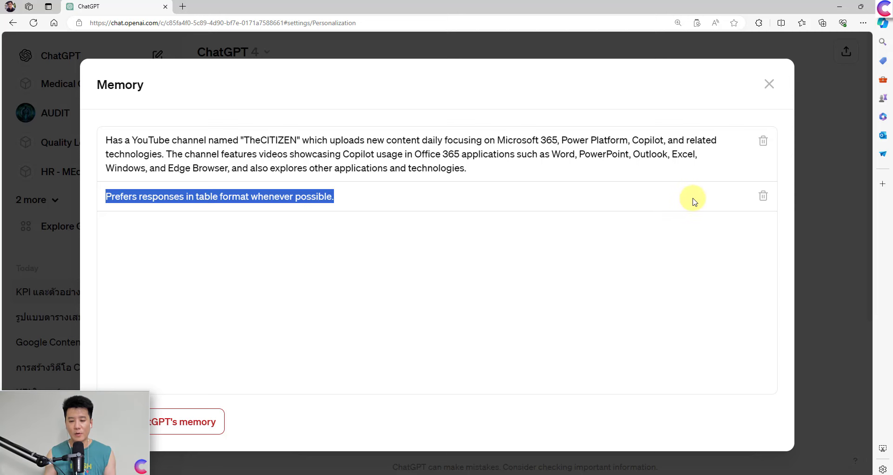
left_click(771, 86)
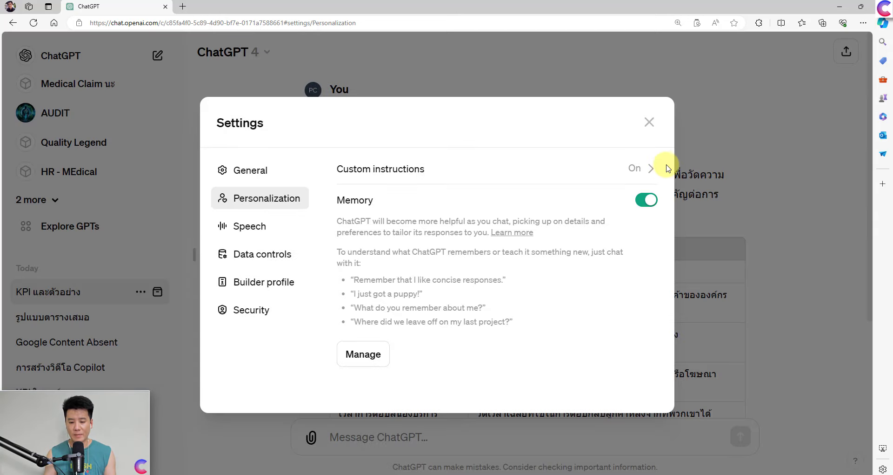
left_click(651, 126)
Copy the question "อะไรคือ KPI และขอตัวอย่าง", open chat.openai.com in a new browser tab and send it there
scroll(507, 255, "down", 3)
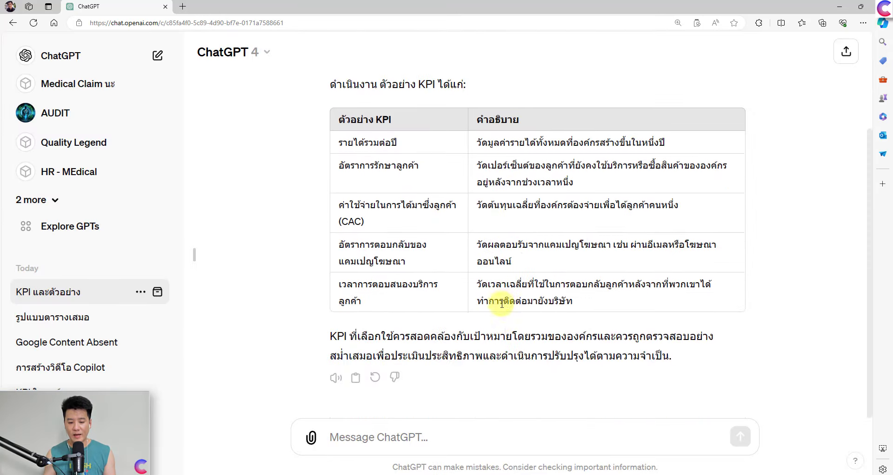
scroll(448, 384, "up", 3)
left_click_drag(479, 103, 328, 105)
key("ctrl+c")
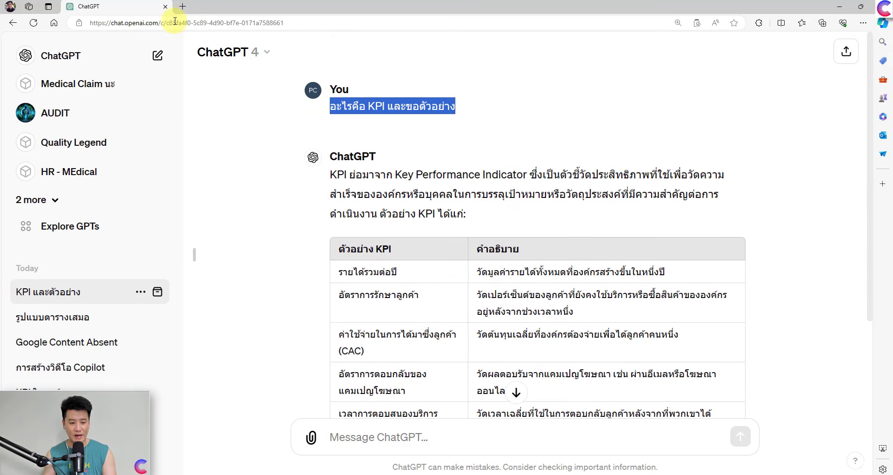
left_click(182, 7)
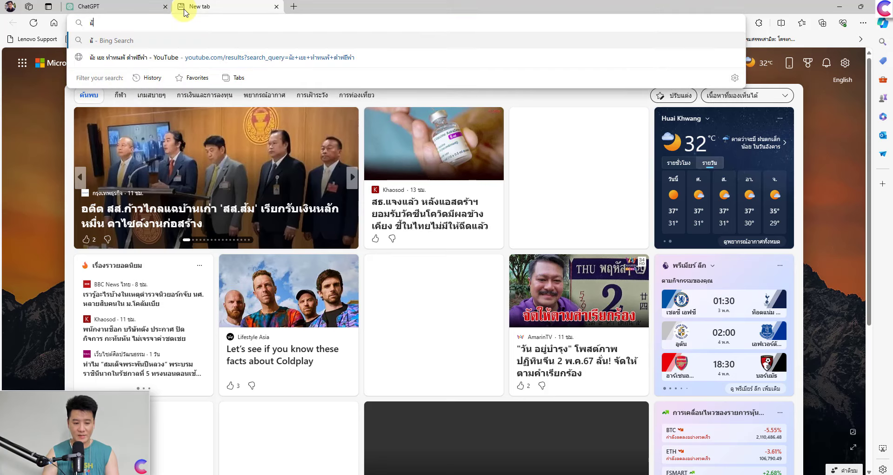
type("chat.openai.com")
key("Return")
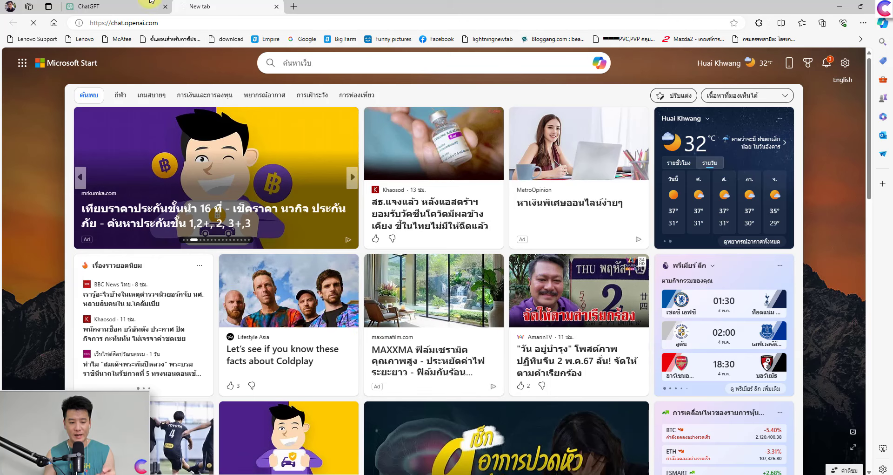
mouse_move(111, 7)
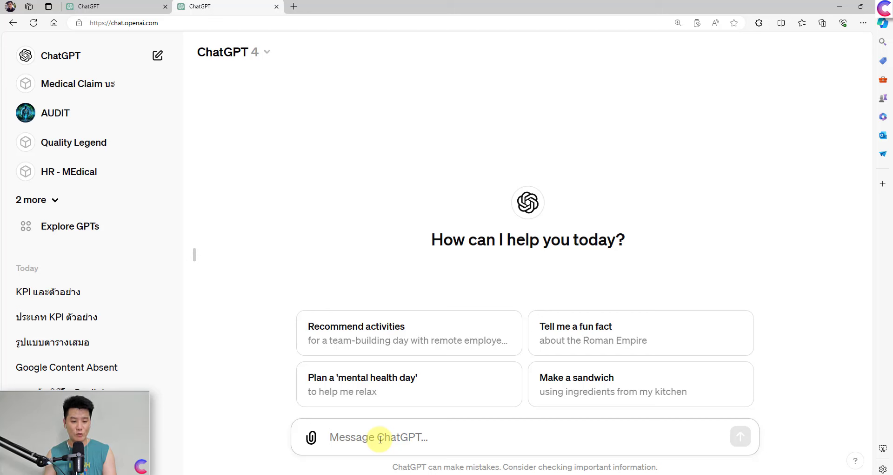
key("ctrl+v")
key("Return")
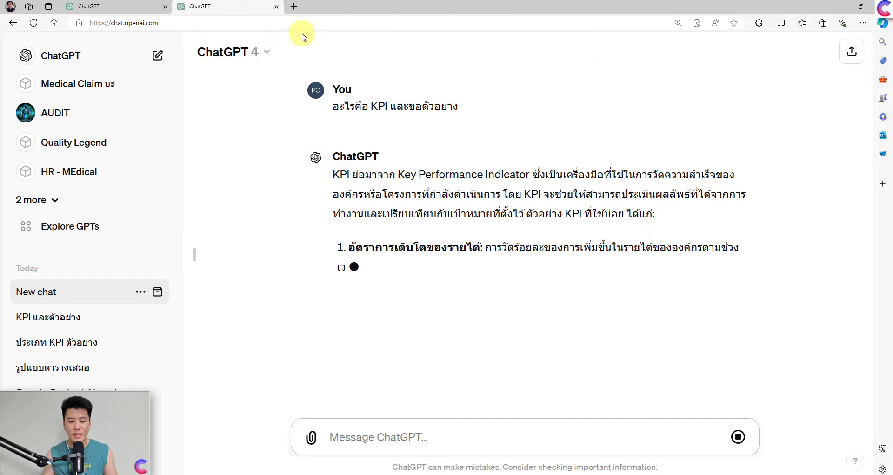
Place the new KPI chat side by side with the earlier one to compare answer formats, then maximize the new chat's window
left_click_drag(237, 7, 868, 147)
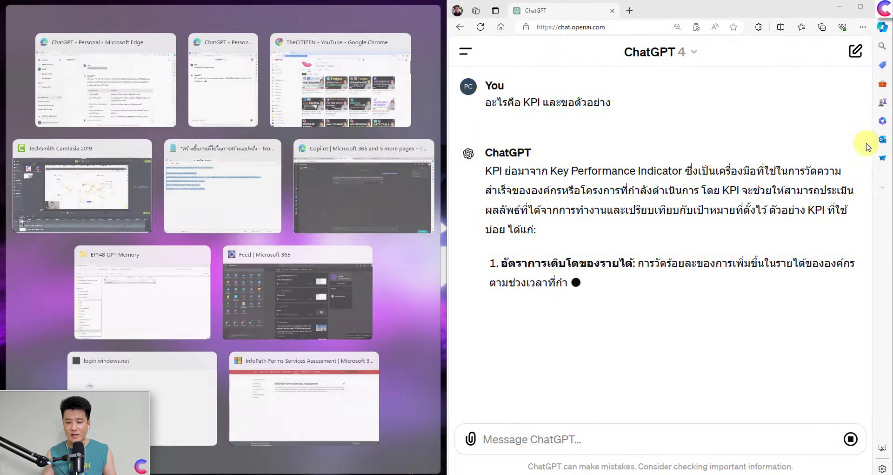
left_click(143, 89)
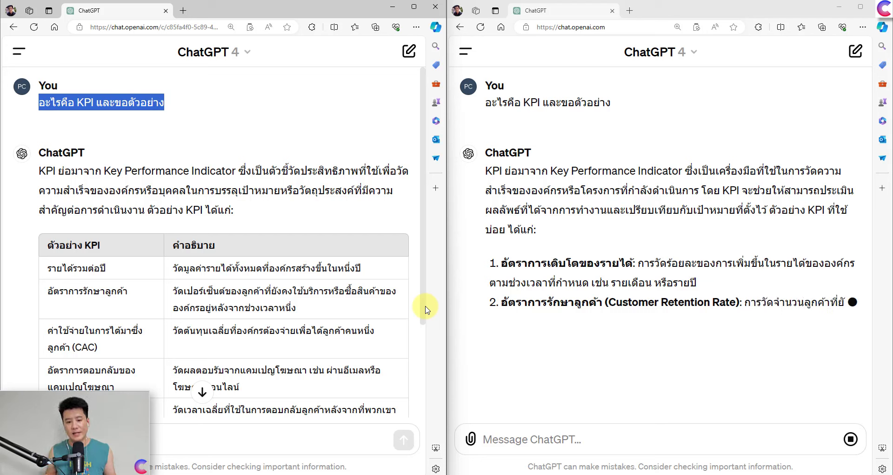
key("super+Up")
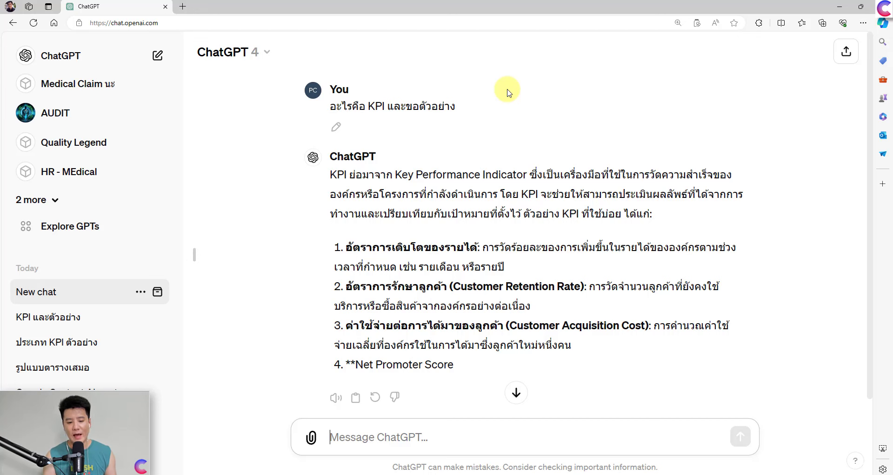
Start a new chat and ask "คุณรู้อะไรเกี่ยวกับฉันบ้าง"
left_click(100, 54)
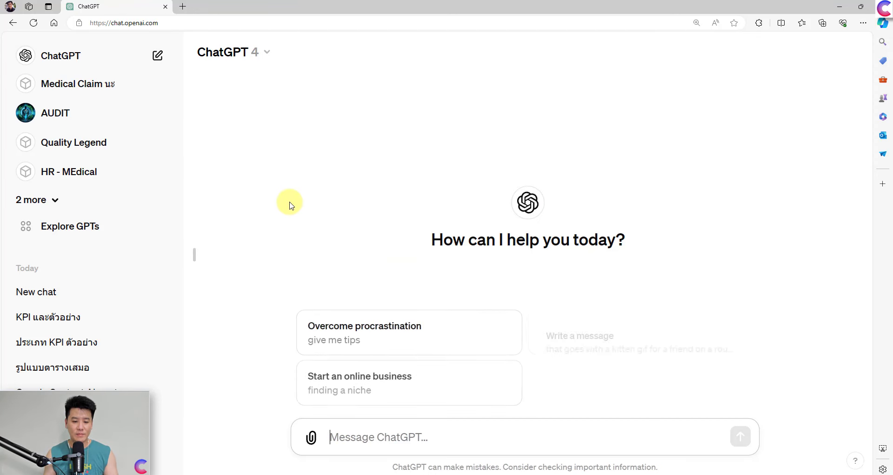
type("ค")
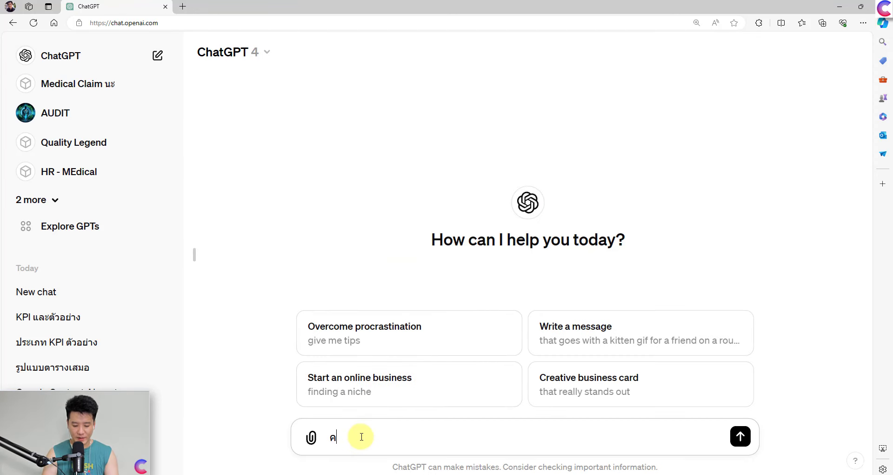
type("ุณรู้อะไรเกี่ยวกับฉันบ้าง")
key("Return")
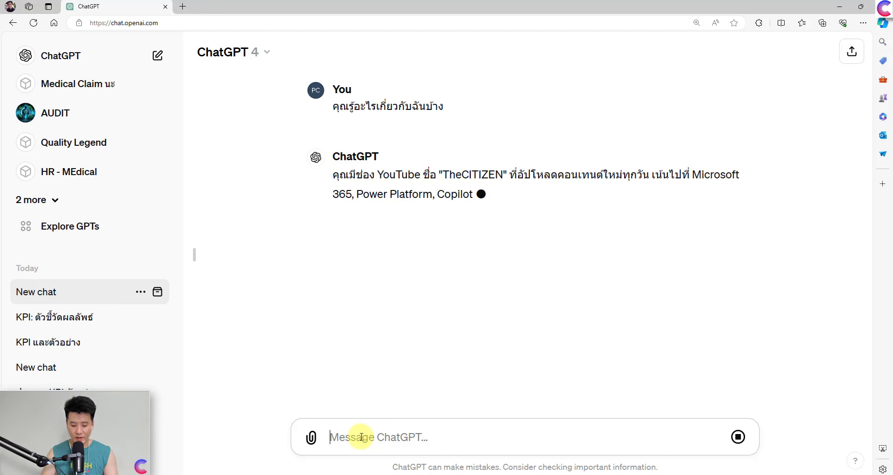
Tell ChatGPT to forget everything by sending "งั้นช่วยลืมมันไปให้หมดเลย" in the same chat
type("งี่")
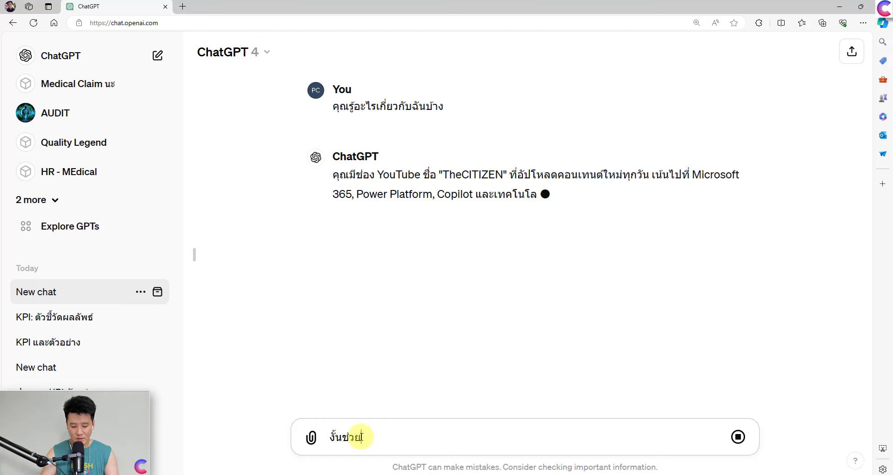
type("นช่วยเสิมมันไปใ")
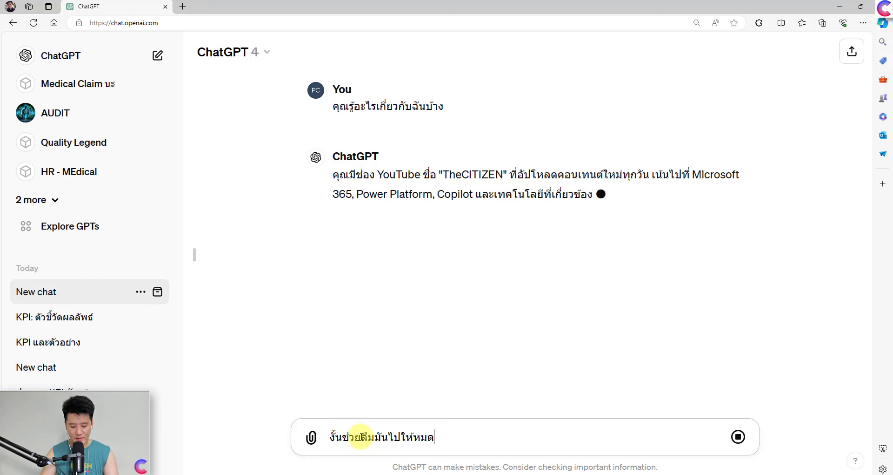
type("ห้หมดเลย")
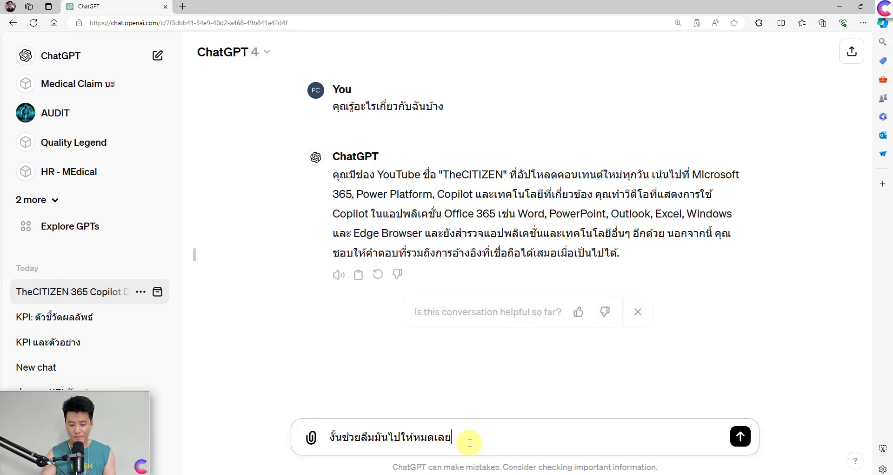
key("Return")
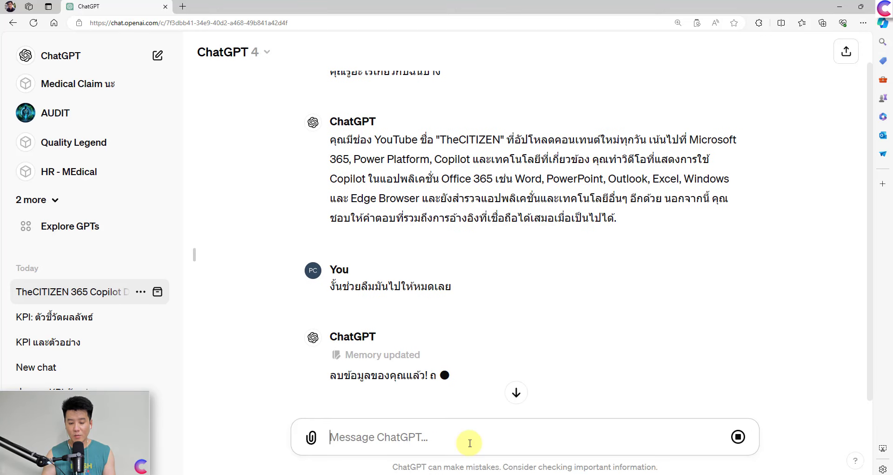
Copy the question "คุณรู้อะไรเกี่ยวกับฉันบ้าง" and send it in a new chat
scroll(539, 80, "up", 1)
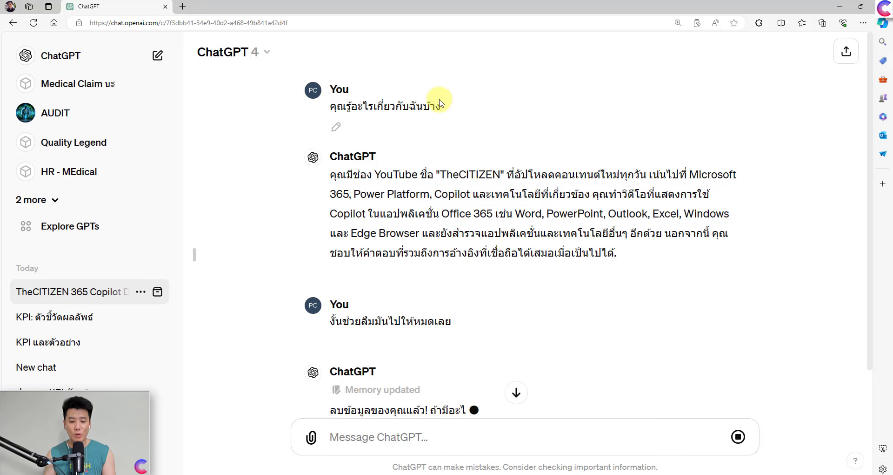
left_click_drag(440, 106, 336, 102)
key("ctrl+c")
left_click(61, 55)
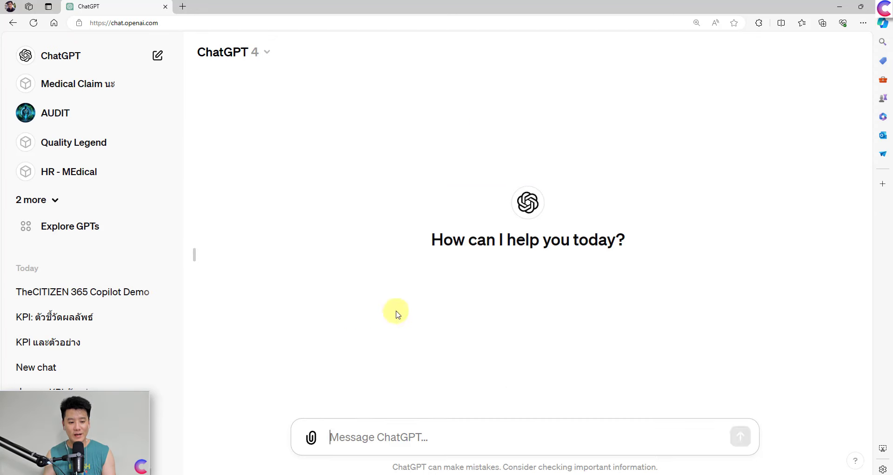
left_click(328, 433)
key("ctrl+v")
left_click(328, 436)
type("คุ")
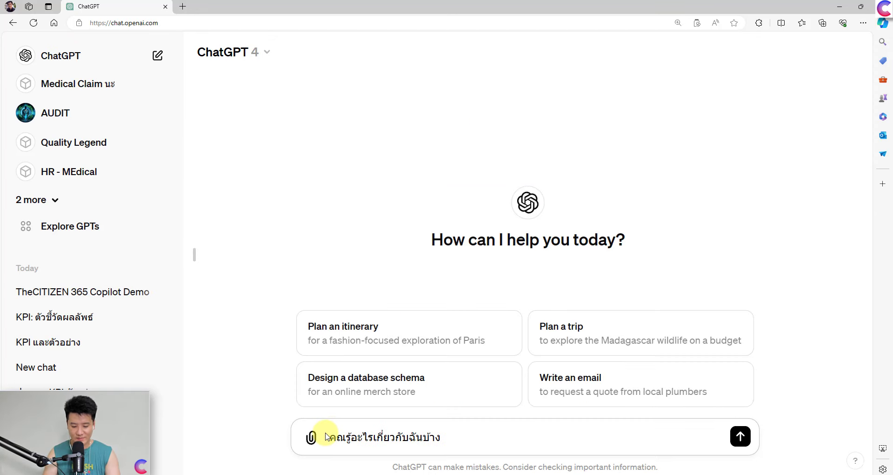
key("Return")
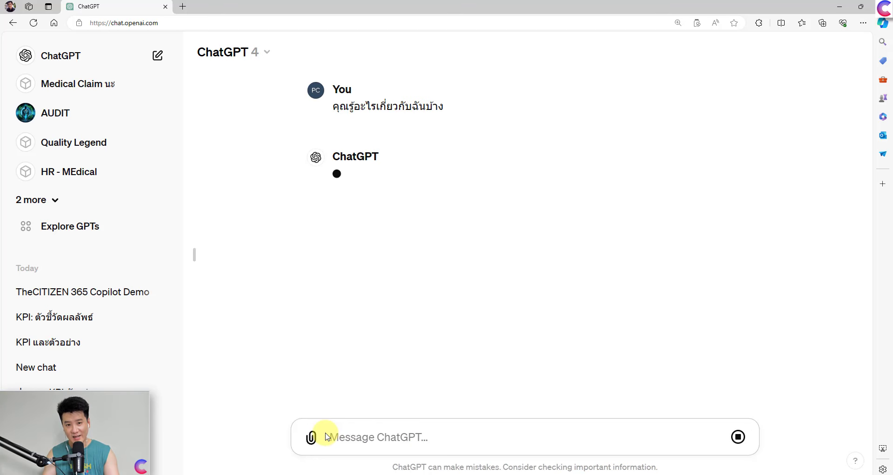